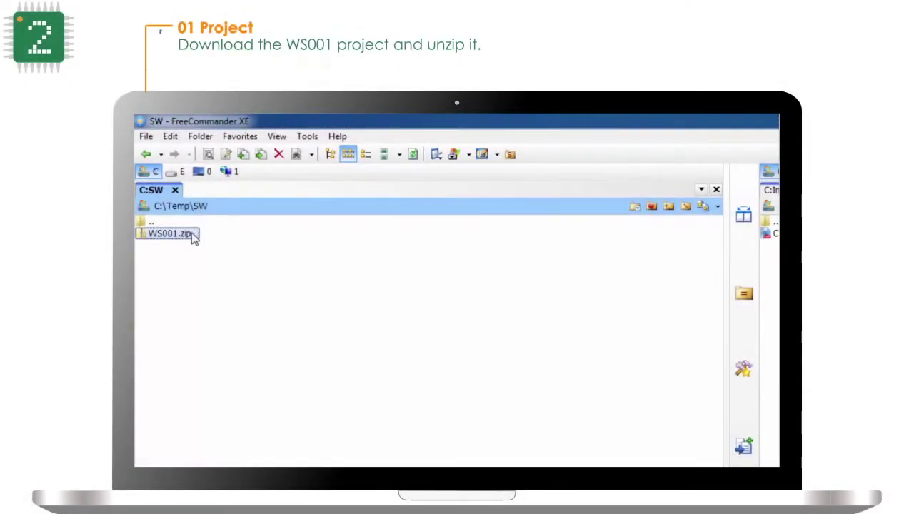
# Step: Extract WS001.zip with 7-Zip into a WS001 folder
pyautogui.rightClick(192, 236)
pyautogui.moveTo(383, 284)
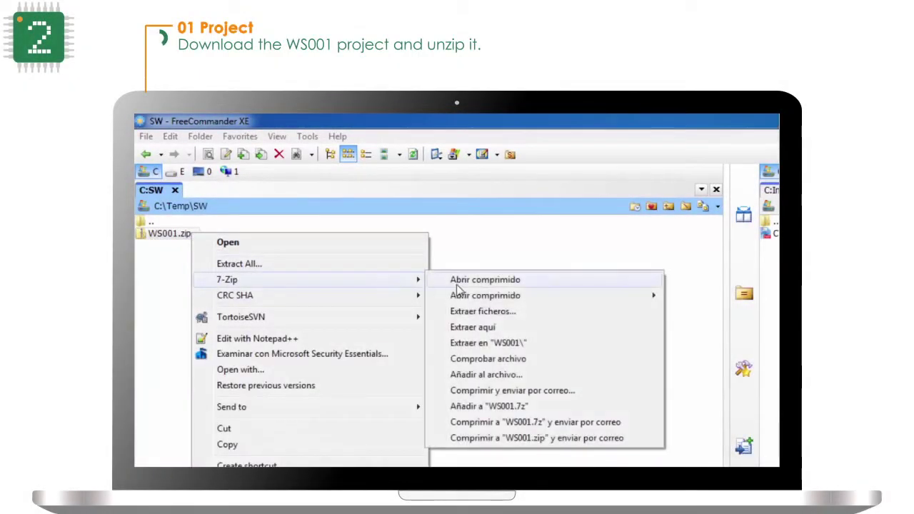
pyautogui.click(491, 345)
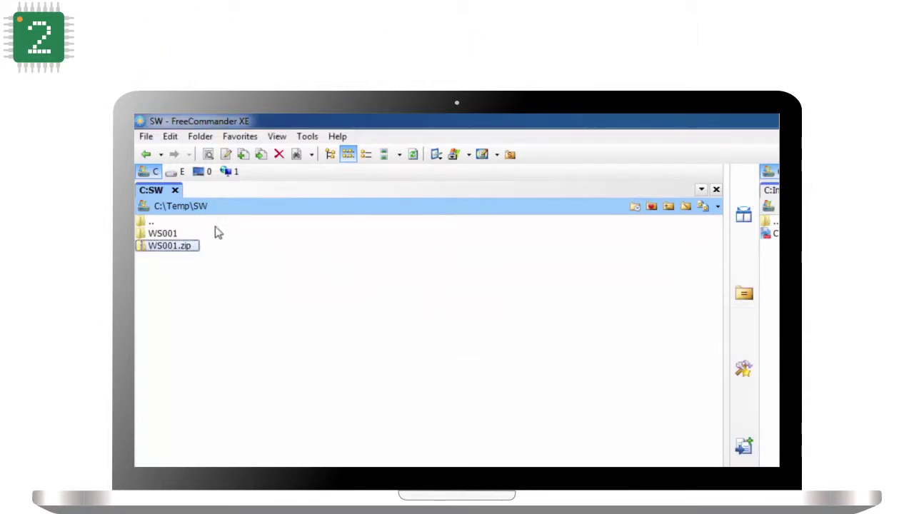
# Step: Open the WS001 folder and select the WS001.cywrk workspace file
pyautogui.click(172, 235)
pyautogui.doubleClick(172, 235)
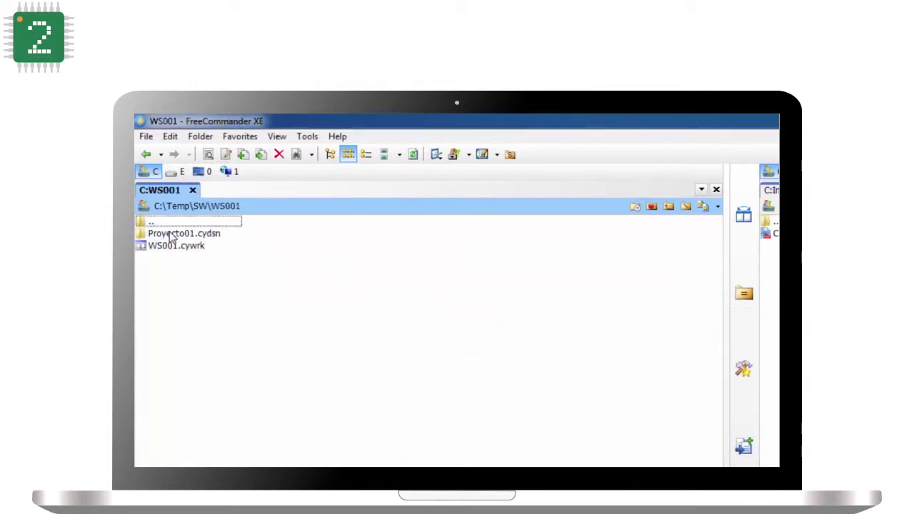
pyautogui.click(183, 246)
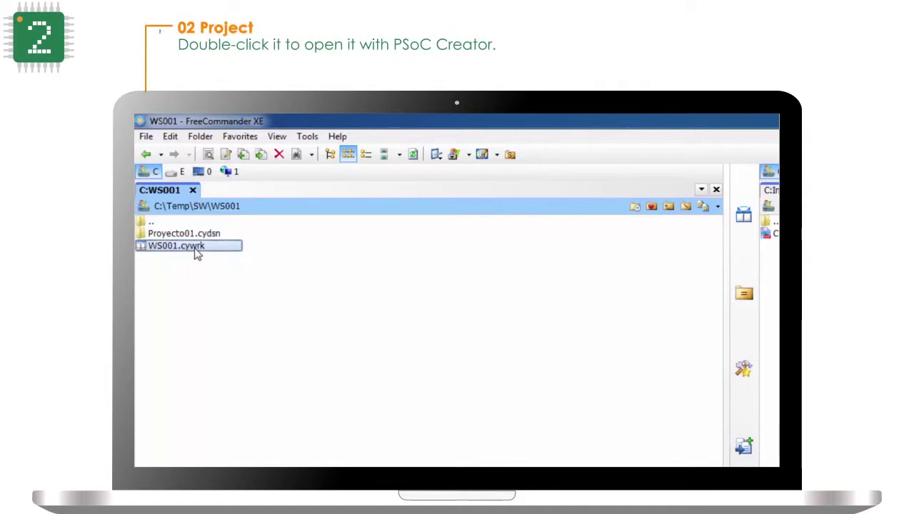
# Step: Launch WS001.cywrk in PSoC Creator, close the Start Page, and select TopDesign.cysch
pyautogui.doubleClick(194, 248)
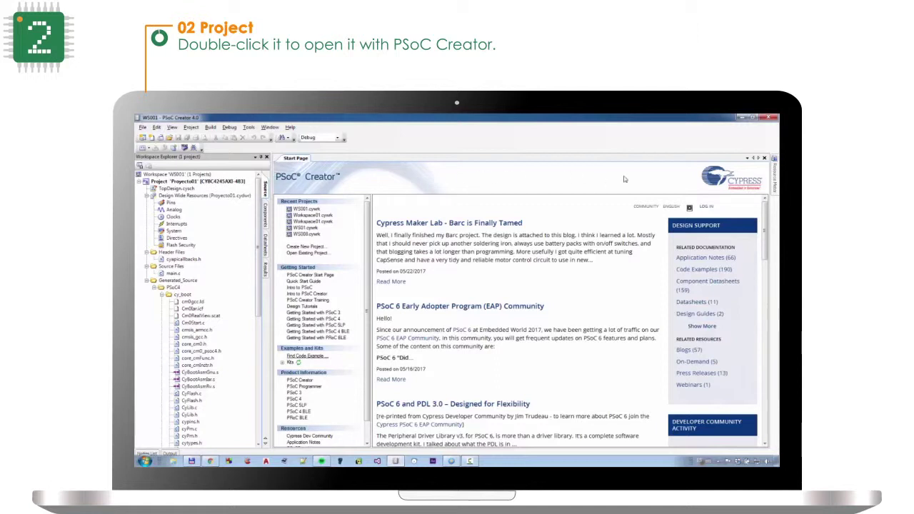
pyautogui.click(764, 158)
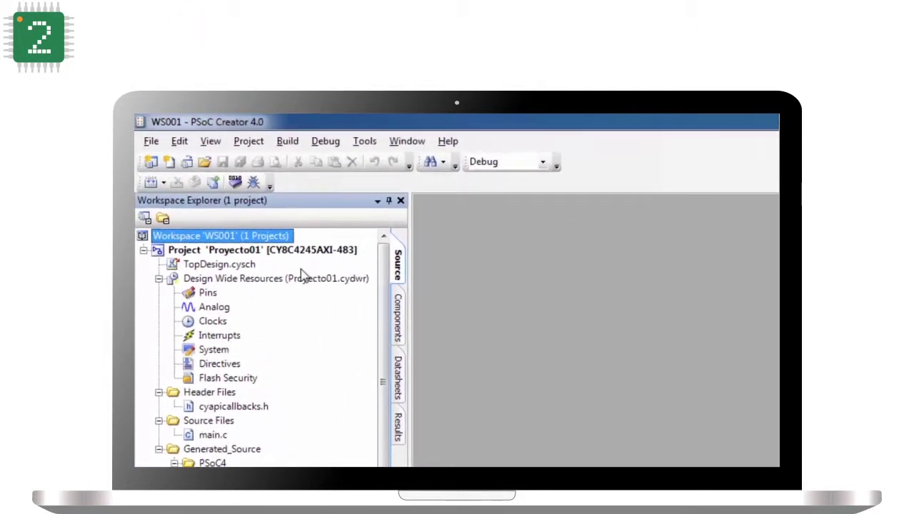
pyautogui.click(230, 267)
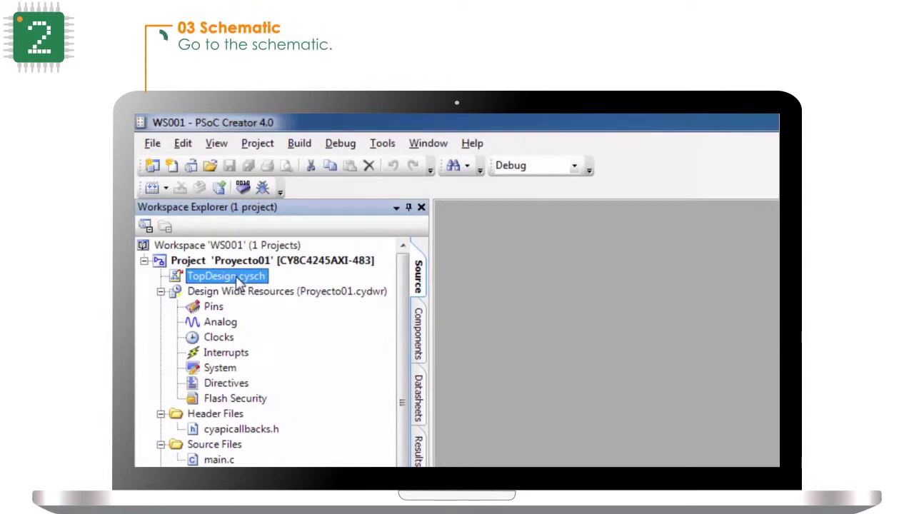
# Step: Open TopDesign.cysch and drag an Off-Chip Passive Resistor next to Pin_Rojo
pyautogui.doubleClick(236, 279)
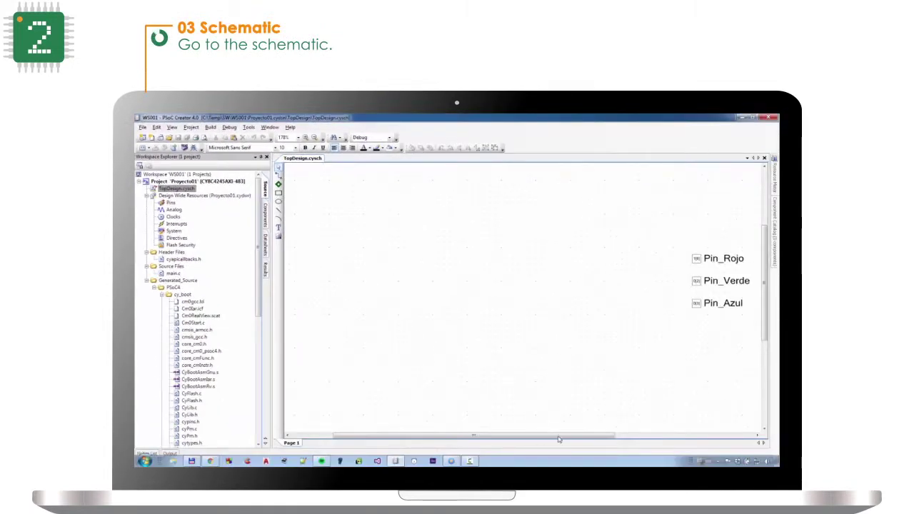
pyautogui.moveTo(559, 439); pyautogui.dragTo(705, 439)
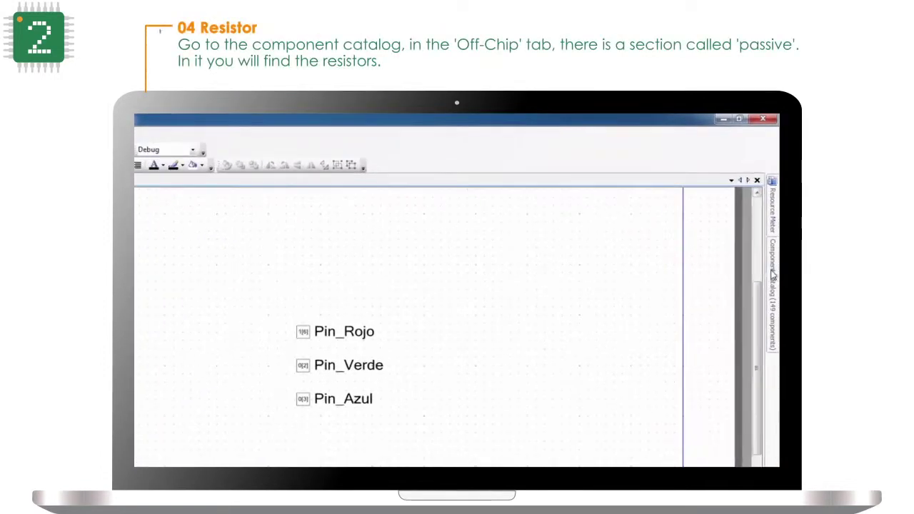
pyautogui.click(773, 275)
pyautogui.click(715, 208)
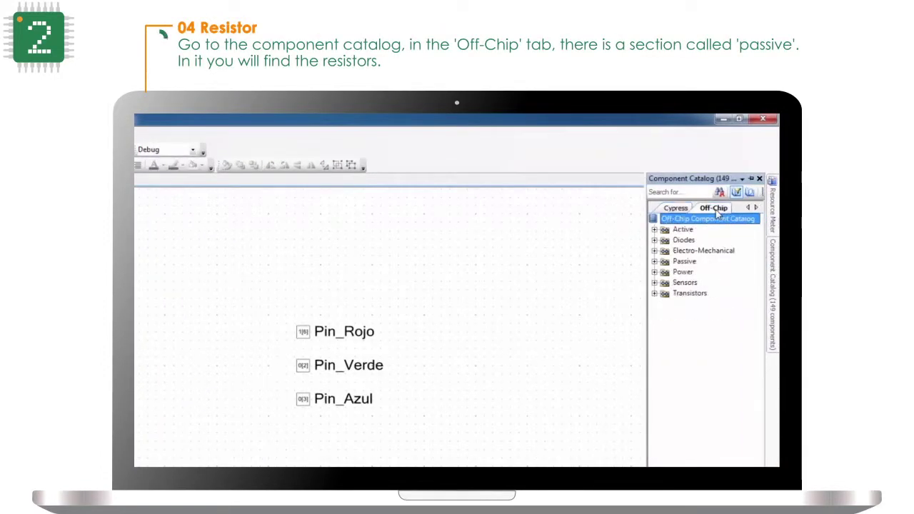
pyautogui.click(655, 262)
pyautogui.click(697, 327)
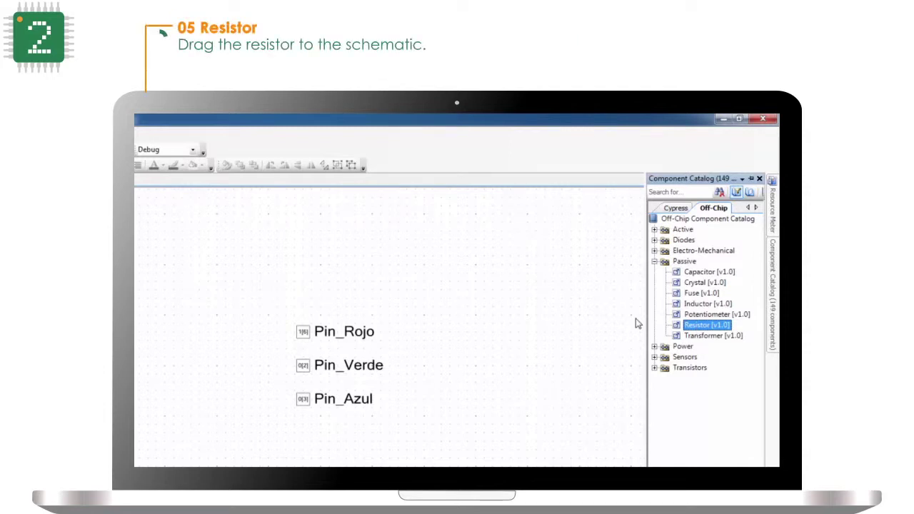
pyautogui.moveTo(637, 324); pyautogui.dragTo(435, 337)
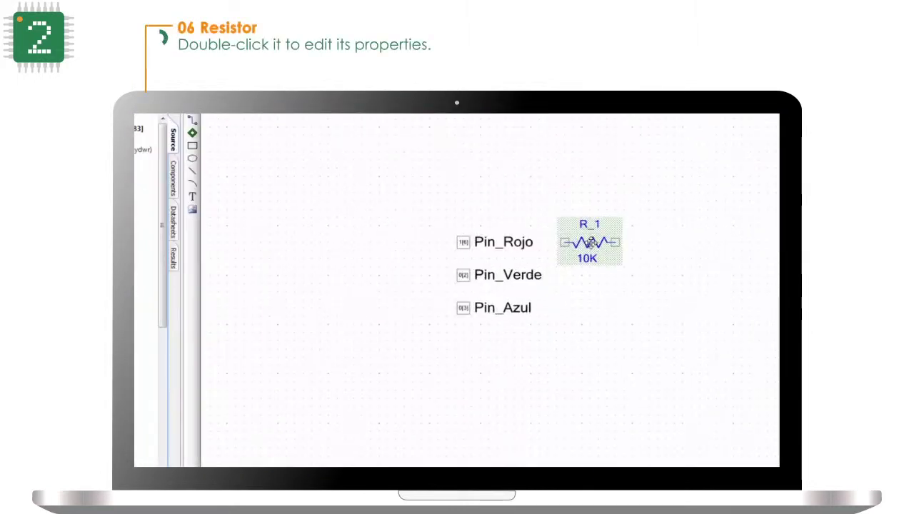
# Step: Set resistor R_1's Instance_Name_Visible parameter to false and confirm
pyautogui.doubleClick(590, 243)
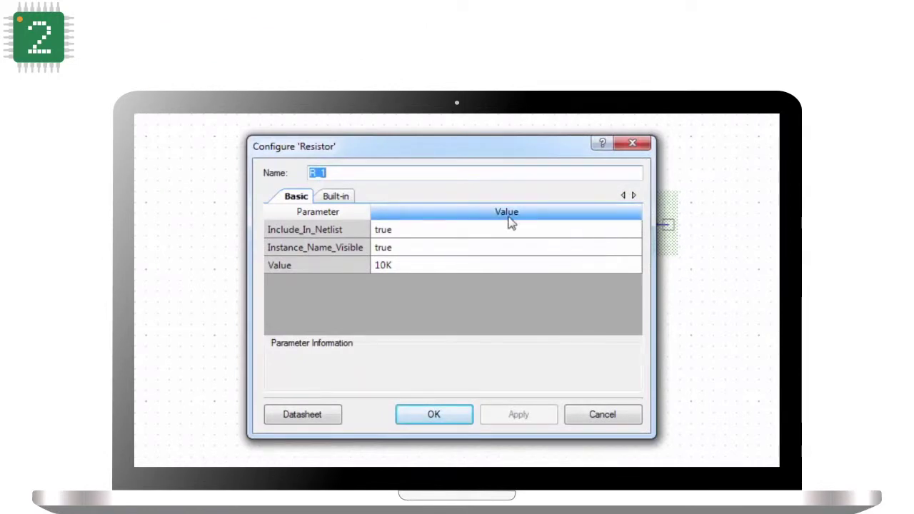
pyautogui.click(463, 254)
pyautogui.click(463, 252)
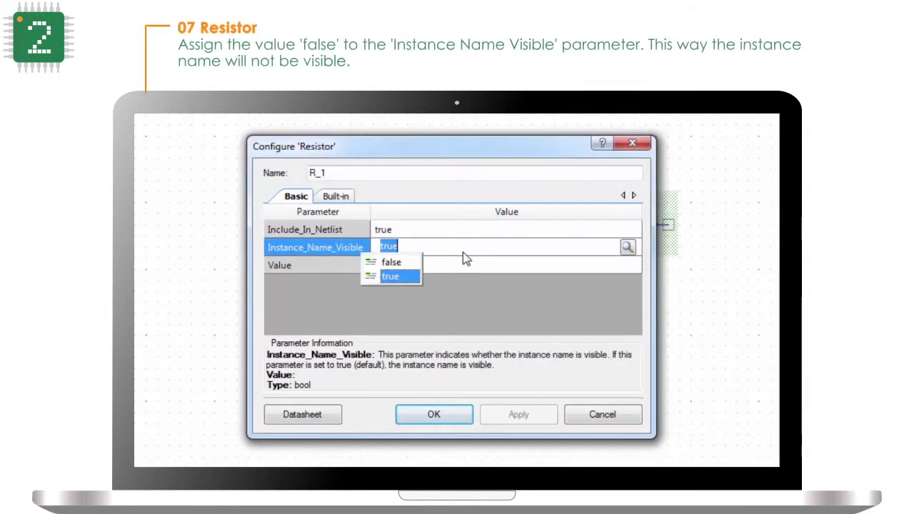
pyautogui.click(397, 264)
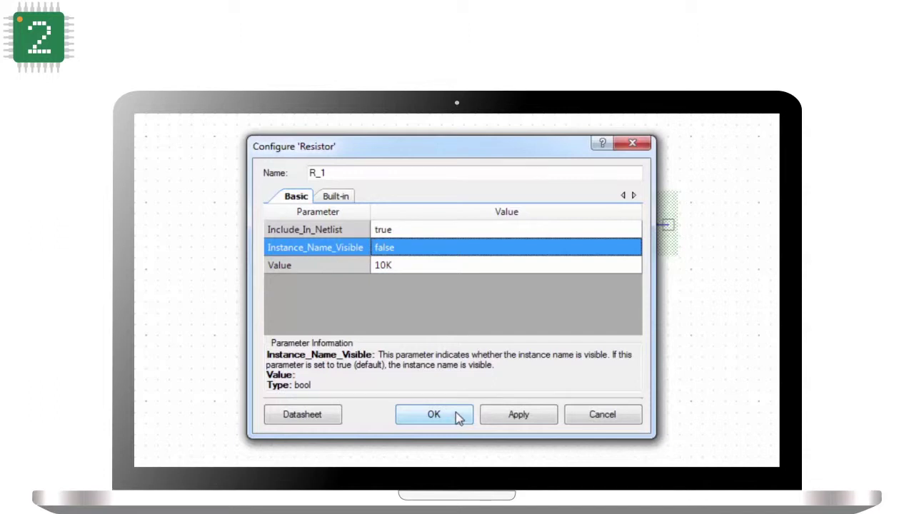
pyautogui.click(434, 415)
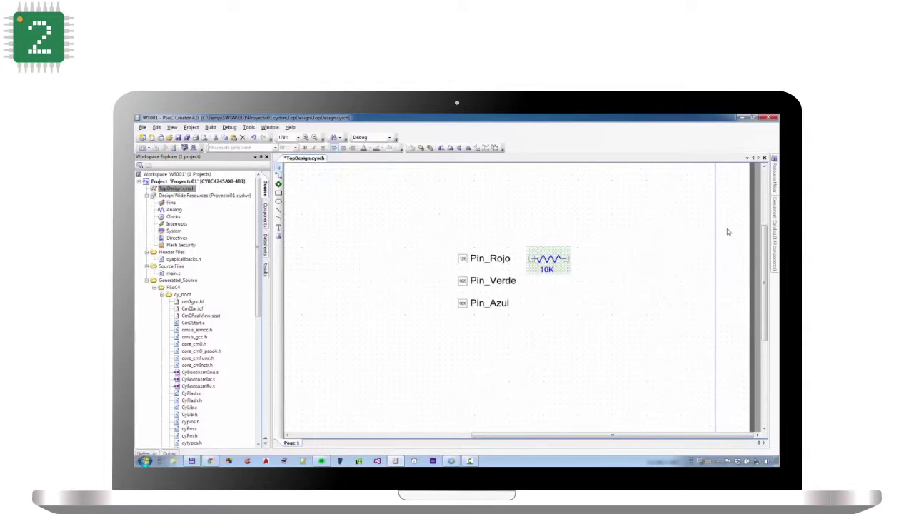
# Step: Place an Off-Chip Diodes LED right of the resistor and flip it horizontally
pyautogui.click(774, 214)
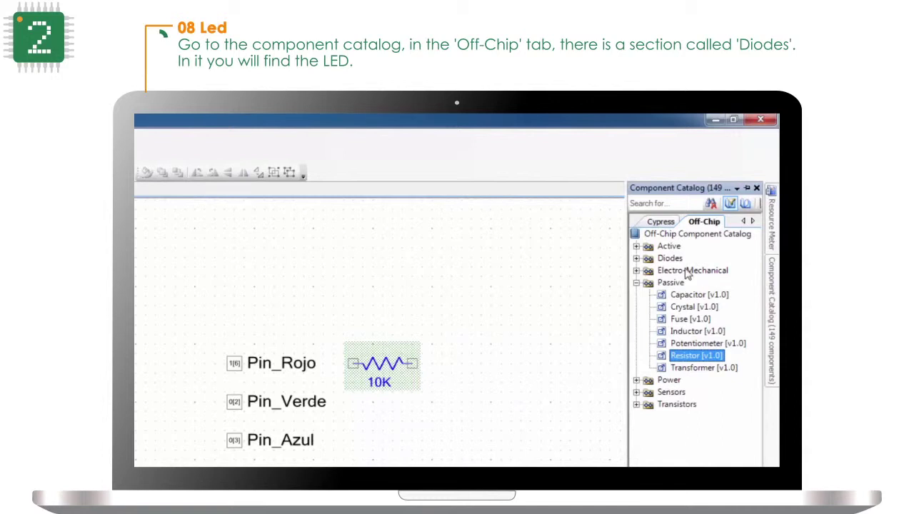
pyautogui.click(637, 259)
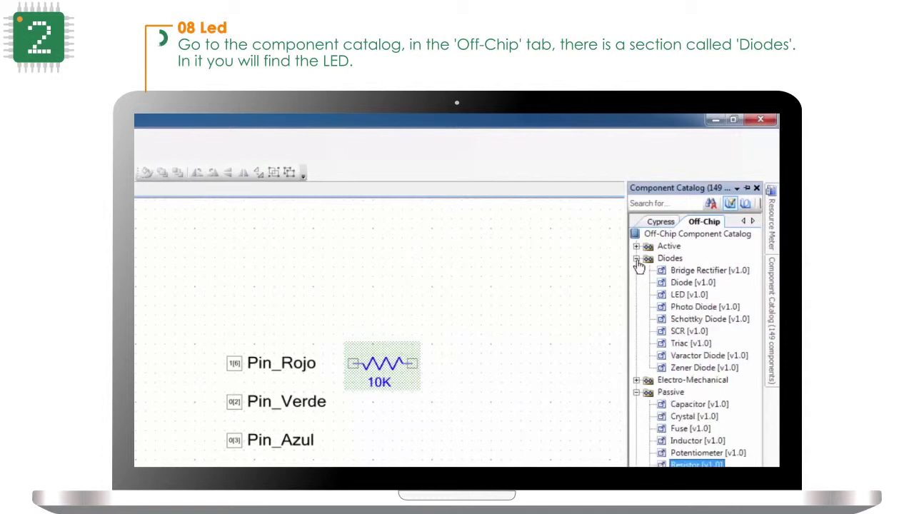
pyautogui.click(680, 297)
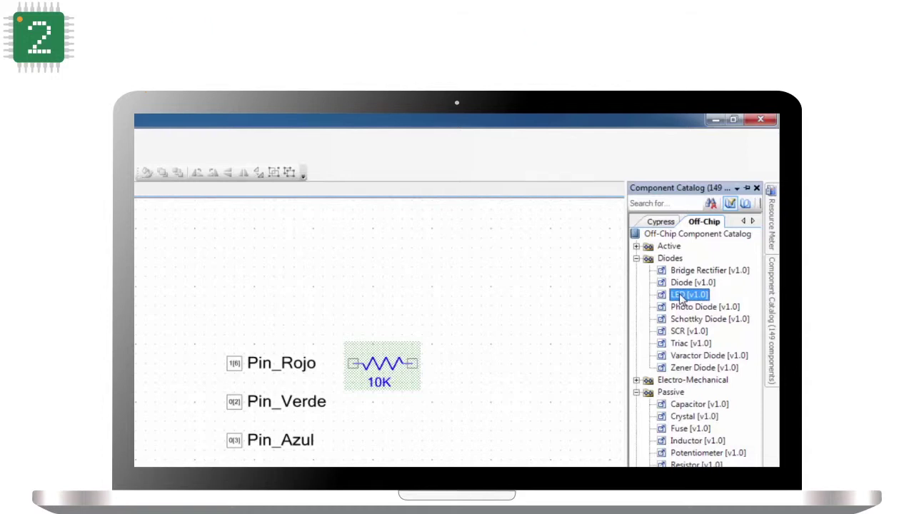
pyautogui.moveTo(680, 297); pyautogui.dragTo(493, 359)
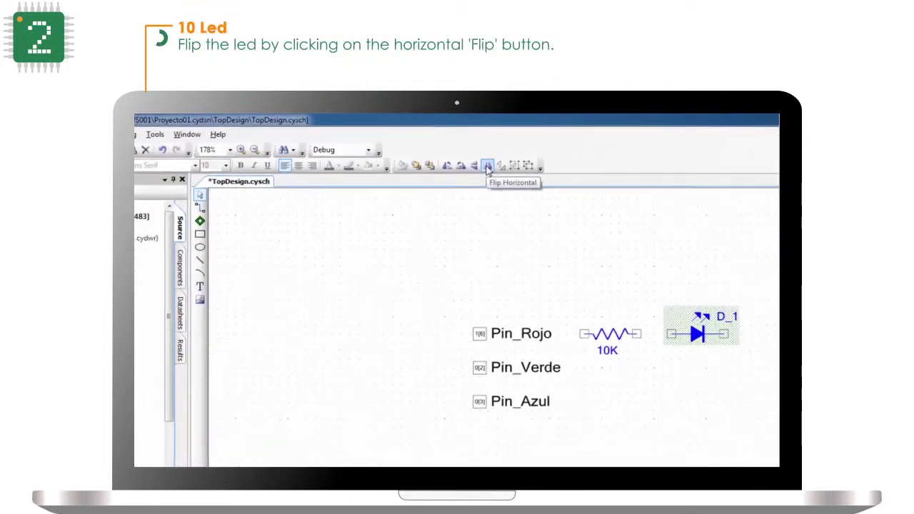
pyautogui.click(507, 184)
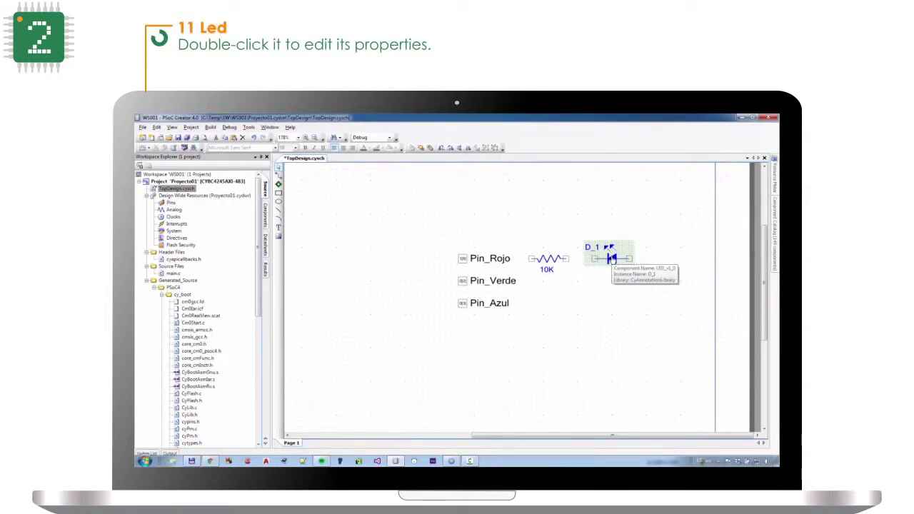
# Step: Change the LED's name from D_1 to Led_Rojo in its configuration dialog
pyautogui.doubleClick(612, 259)
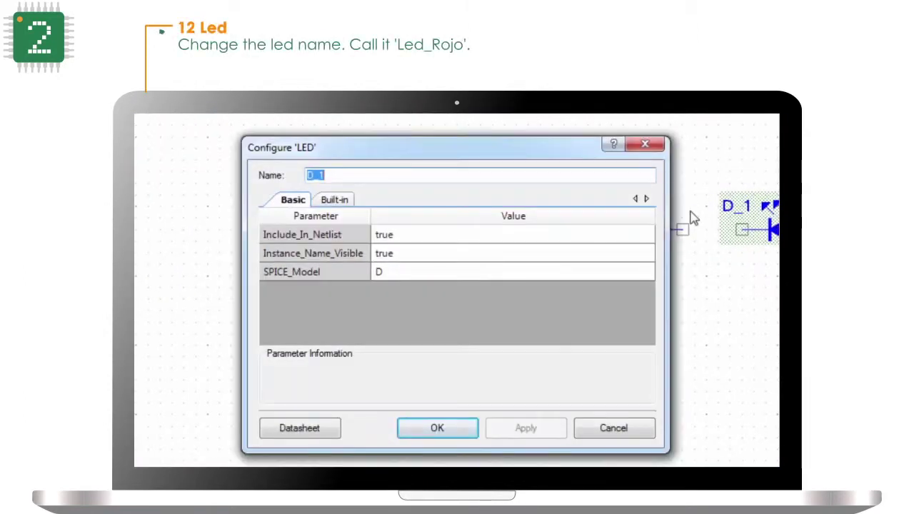
pyautogui.click(460, 178)
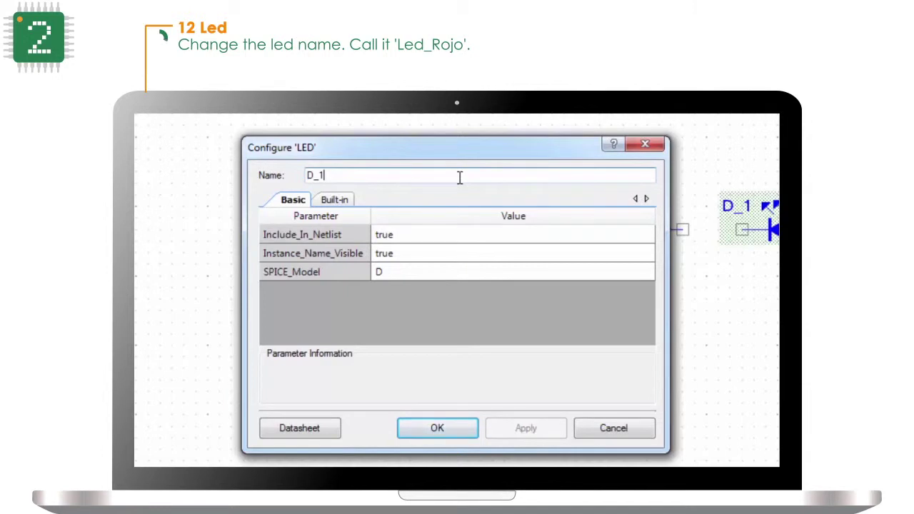
pyautogui.press('BackSpace')
pyautogui.press('BackSpace')
pyautogui.press('BackSpace')
pyautogui.write('Led')
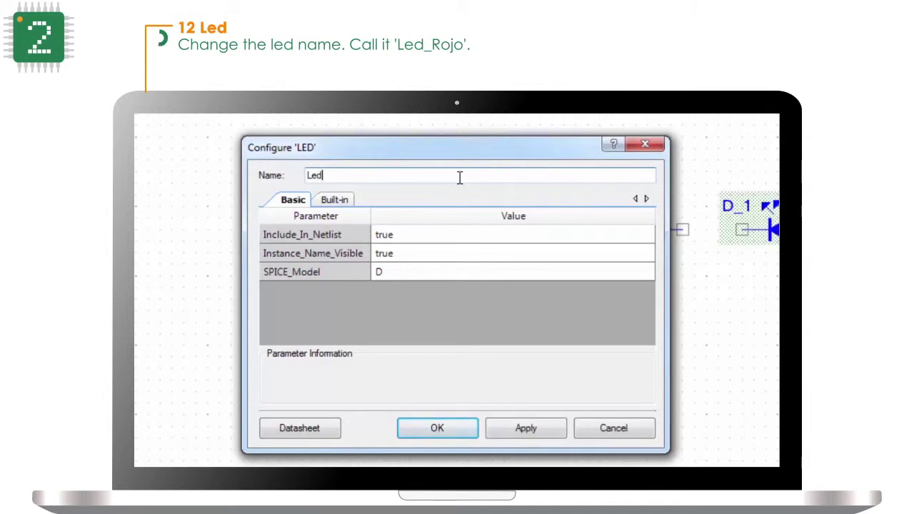
pyautogui.write('_roj')
pyautogui.press('BackSpace')
pyautogui.press('BackSpace')
pyautogui.press('BackSpace')
pyautogui.press('BackSpace')
pyautogui.write('_Roj')
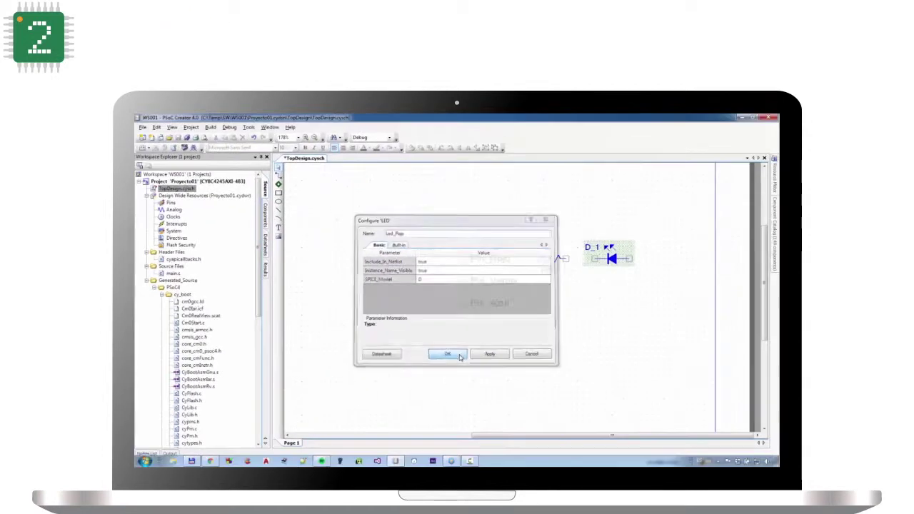
pyautogui.click(447, 354)
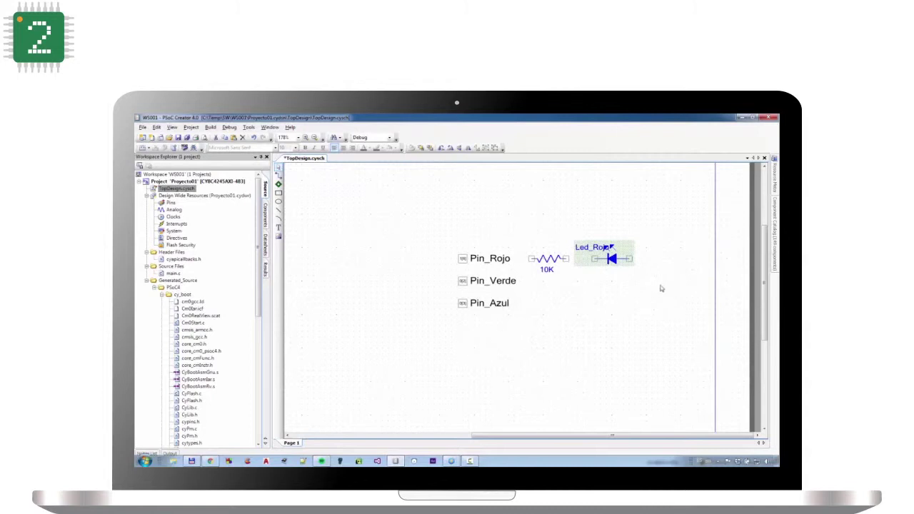
# Step: Drag the Off-Chip Power component onto the schematic right of Led_Rojo
pyautogui.click(772, 236)
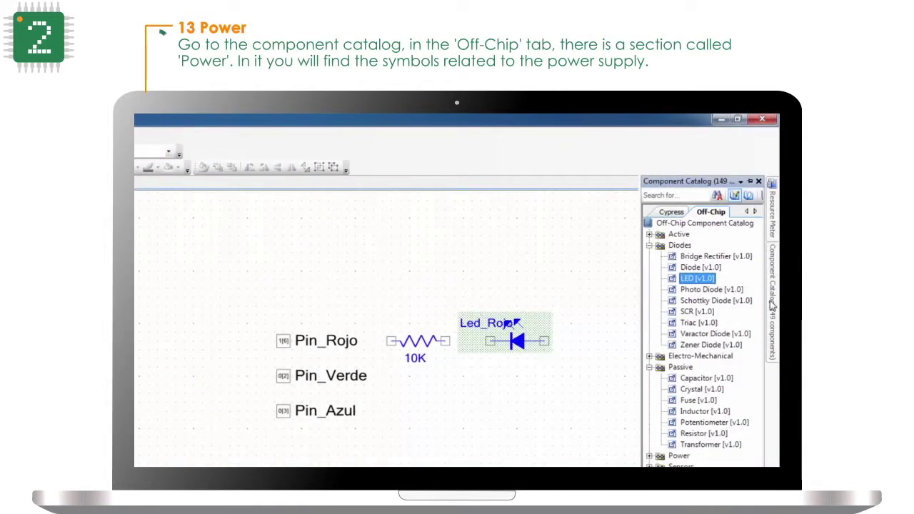
pyautogui.click(649, 456)
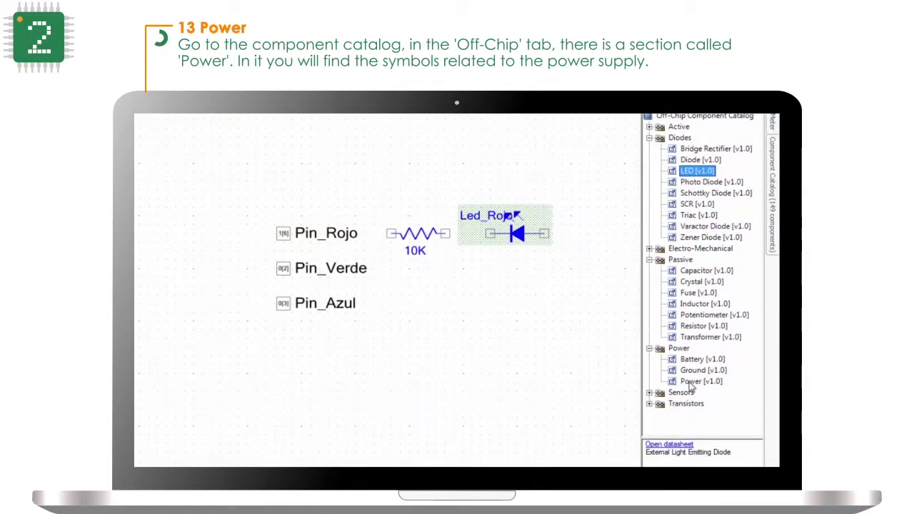
pyautogui.click(691, 383)
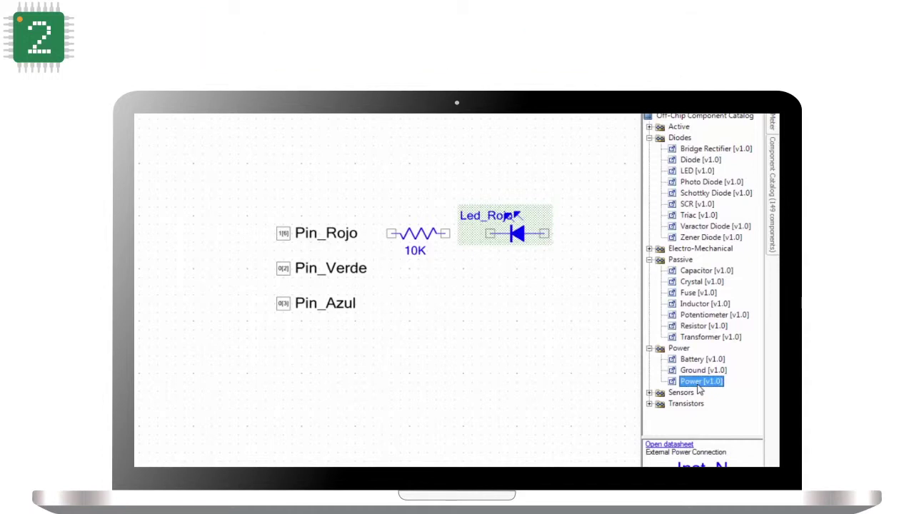
pyautogui.moveTo(699, 389); pyautogui.dragTo(604, 241)
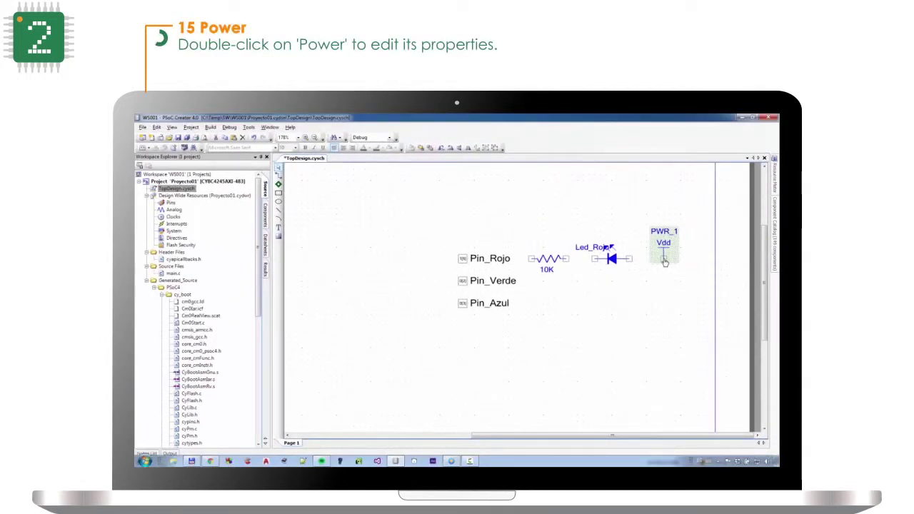
# Step: Set PWR_1's Instance_Name_Visible to false so only the Vdd label shows
pyautogui.doubleClick(665, 263)
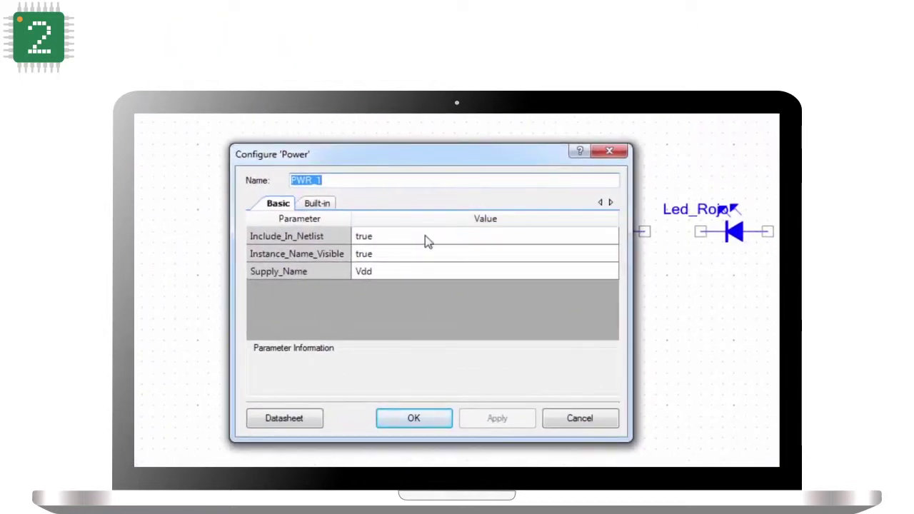
pyautogui.click(393, 255)
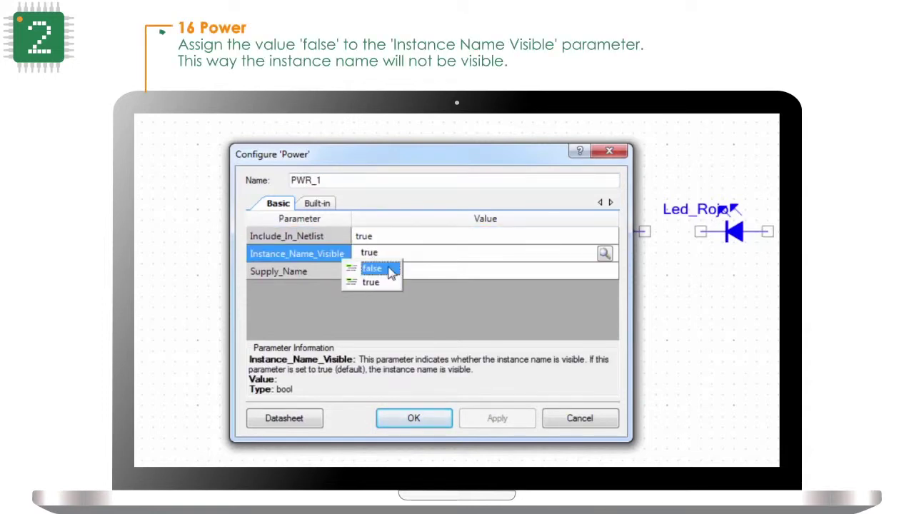
pyautogui.click(389, 269)
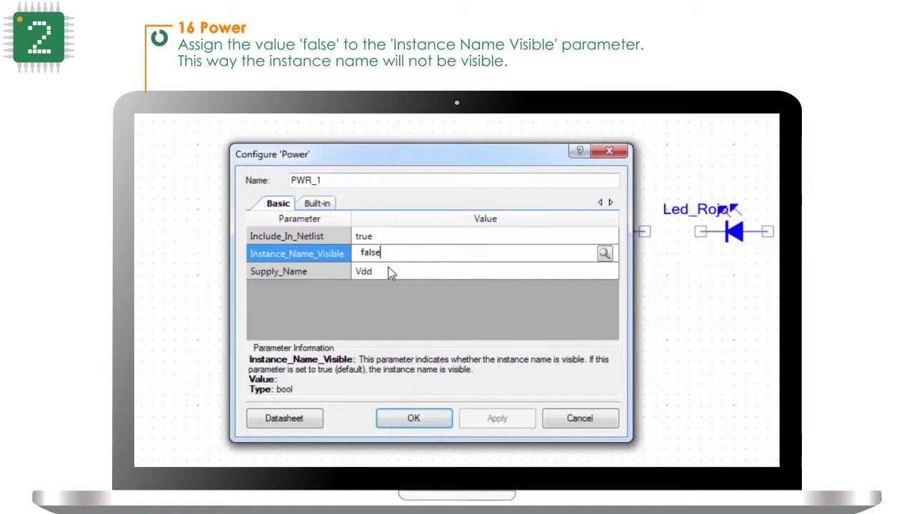
pyautogui.click(447, 425)
pyautogui.click(448, 425)
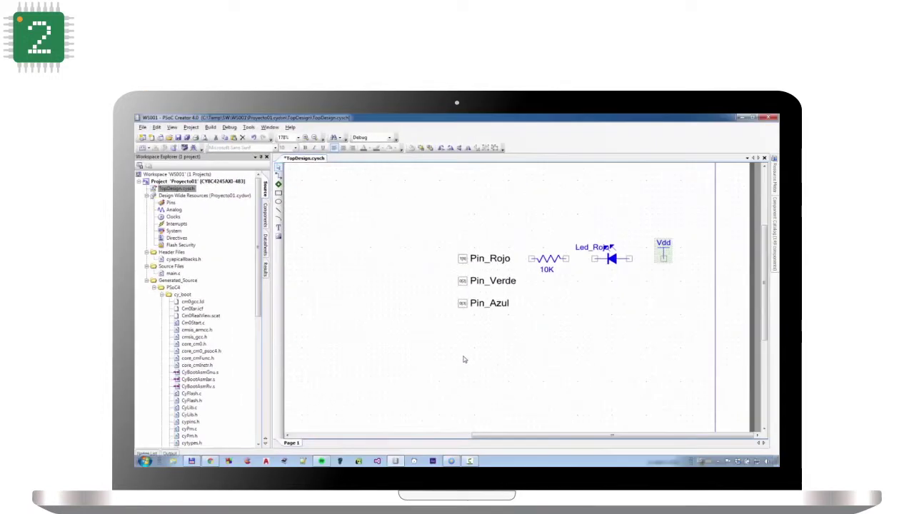
pyautogui.click(464, 359)
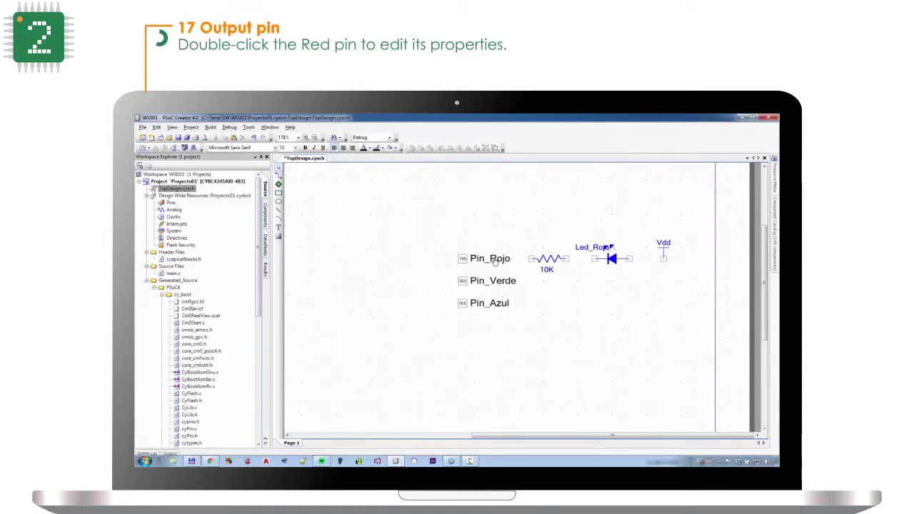
# Step: Enable External terminal on Pin_Rojo's General tab
pyautogui.doubleClick(494, 262)
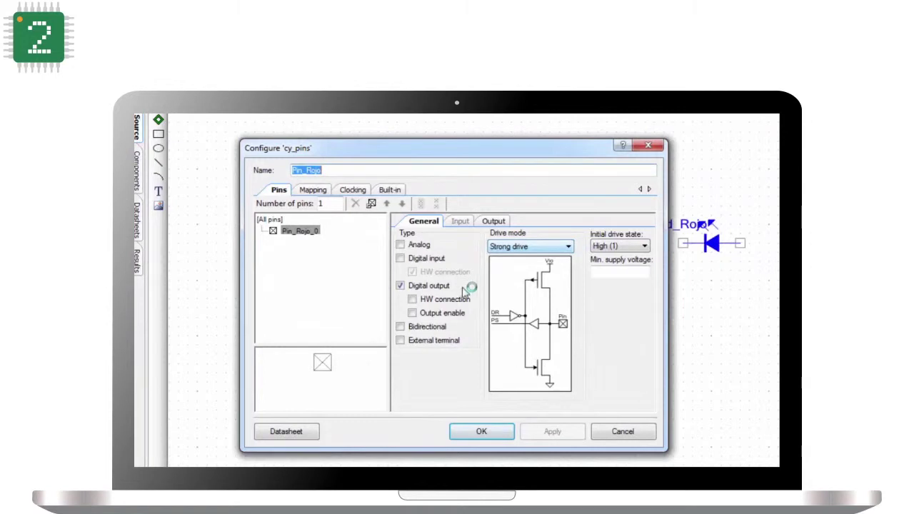
pyautogui.click(430, 342)
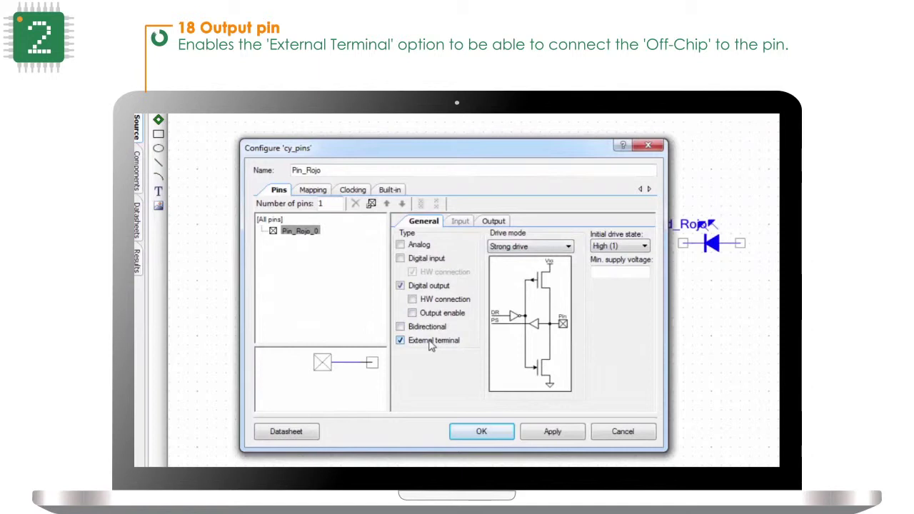
pyautogui.click(501, 434)
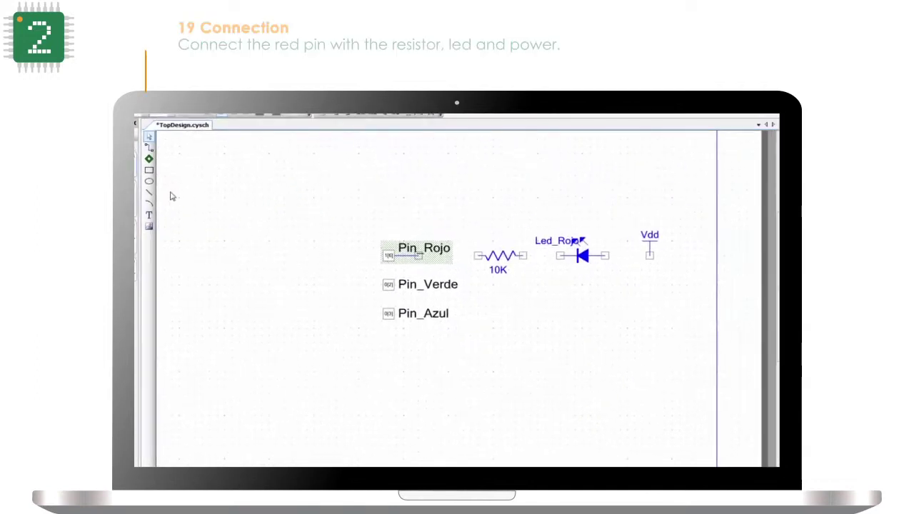
# Step: Draw wires Pin_Rojo to resistor, resistor to Led_Rojo, and Led_Rojo to Vdd
pyautogui.click(149, 193)
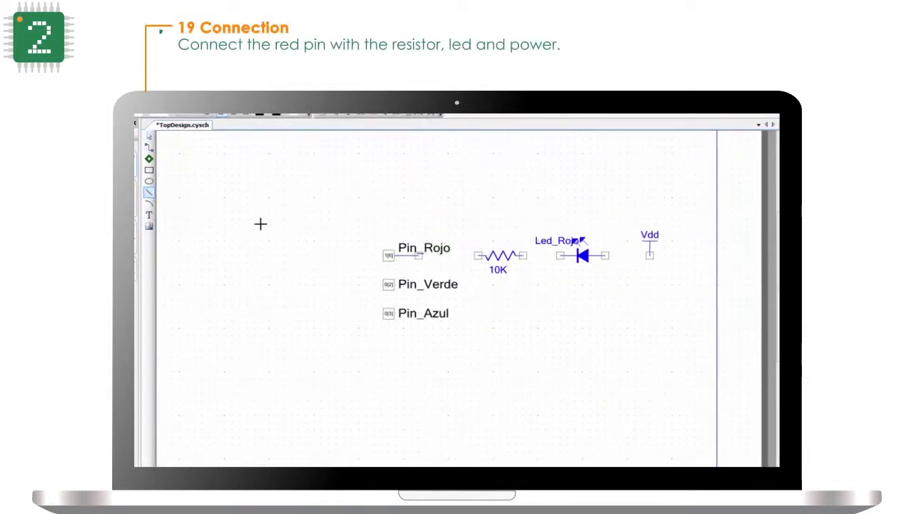
pyautogui.click(418, 255)
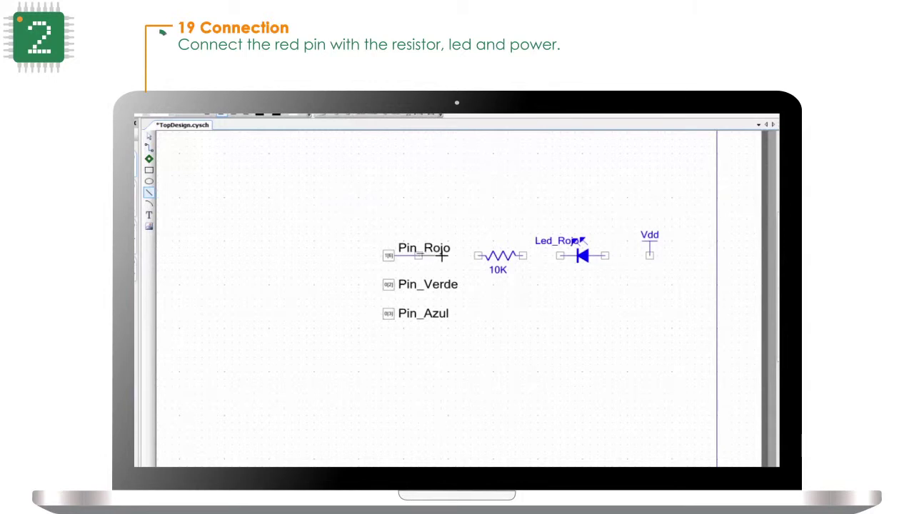
pyautogui.click(477, 255)
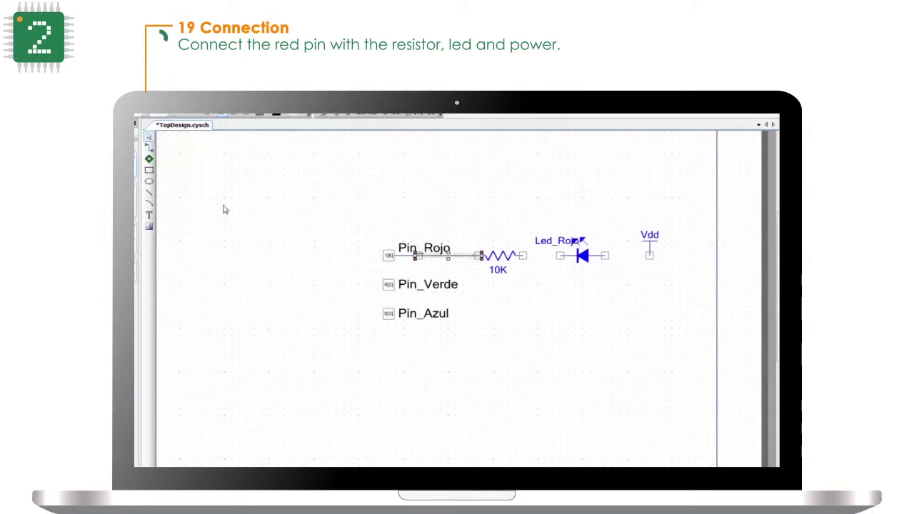
pyautogui.click(149, 192)
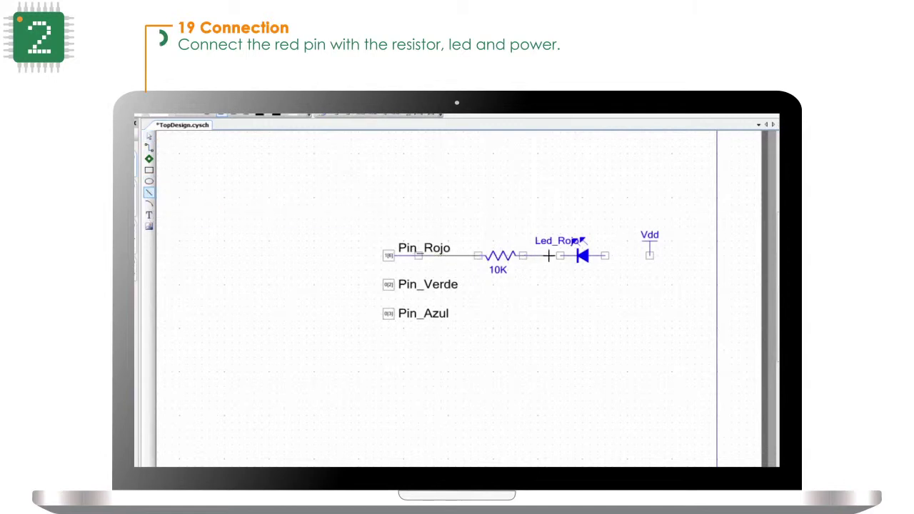
pyautogui.click(560, 256)
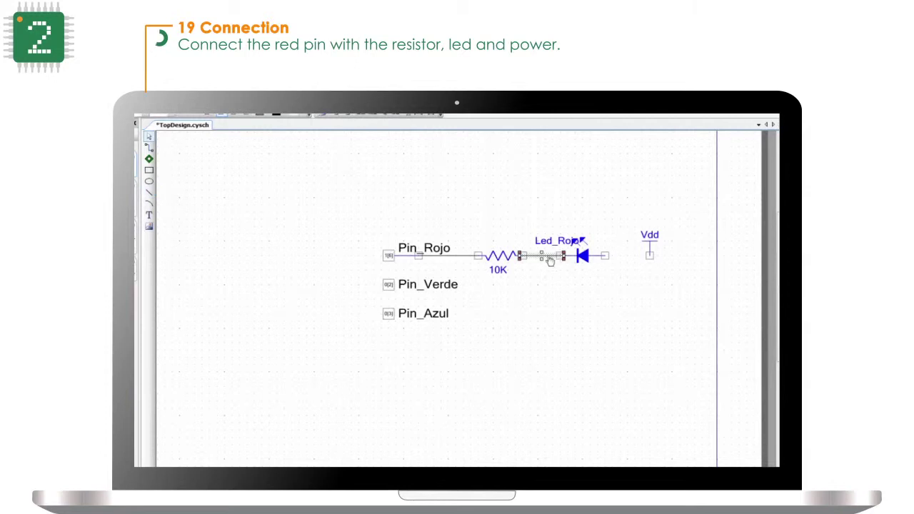
pyautogui.click(149, 193)
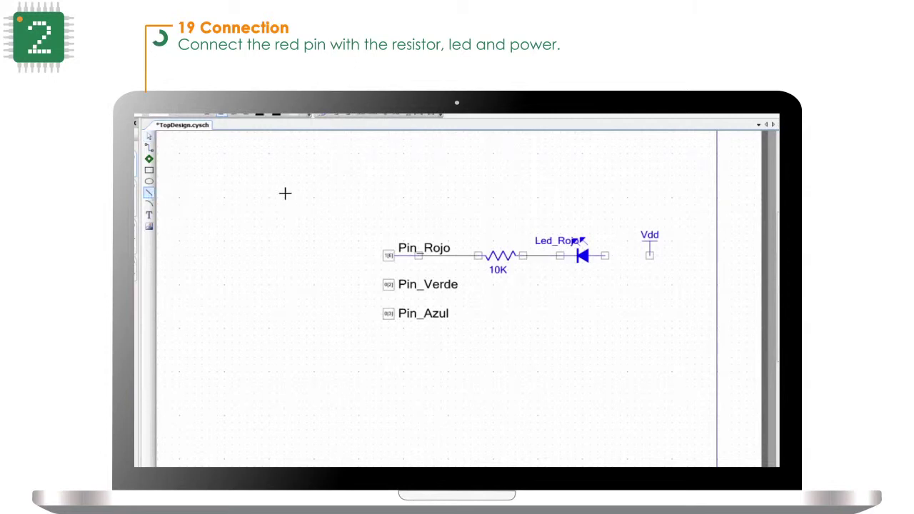
pyautogui.click(606, 256)
pyautogui.click(650, 256)
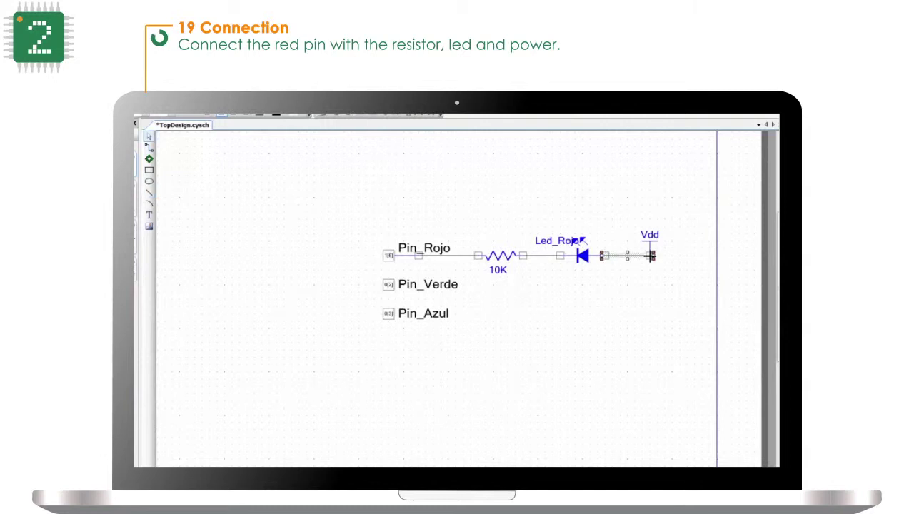
pyautogui.click(528, 305)
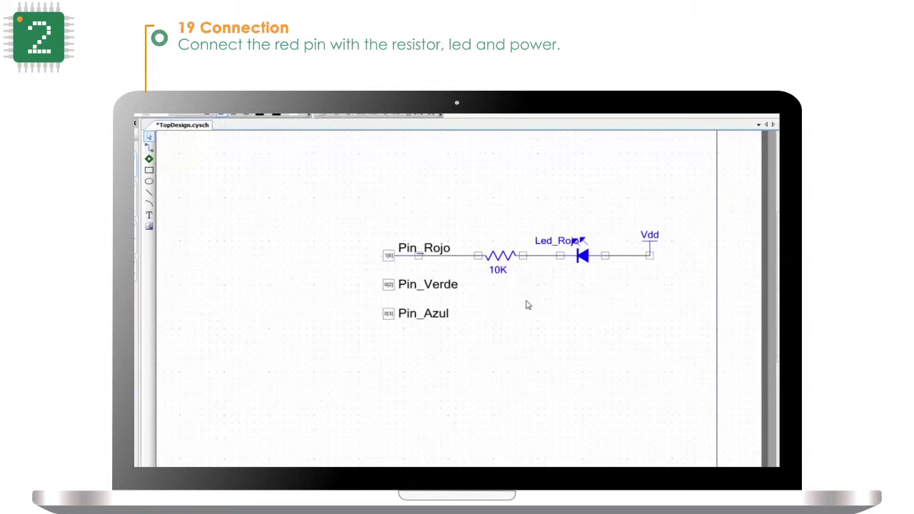
# Step: Enable External terminal on Pin_Verde in its Configure 'cy_pins' dialog
pyautogui.doubleClick(420, 291)
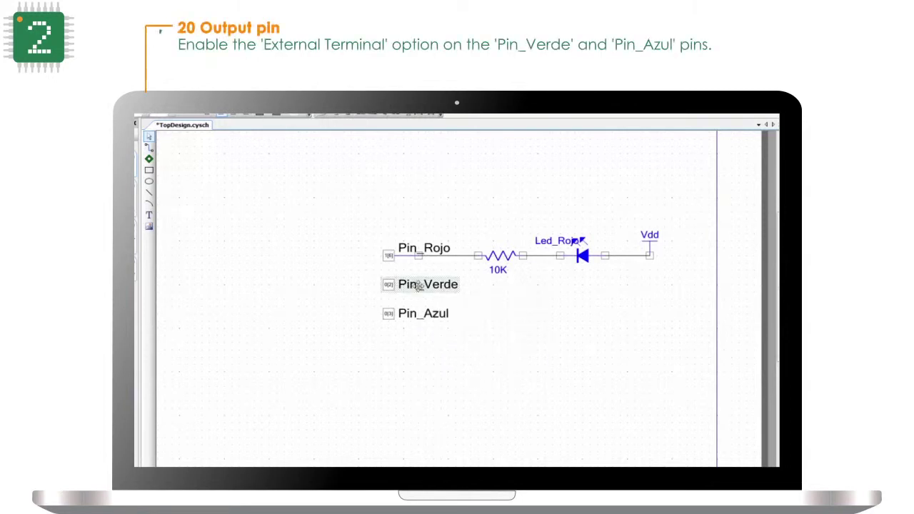
pyautogui.click(359, 334)
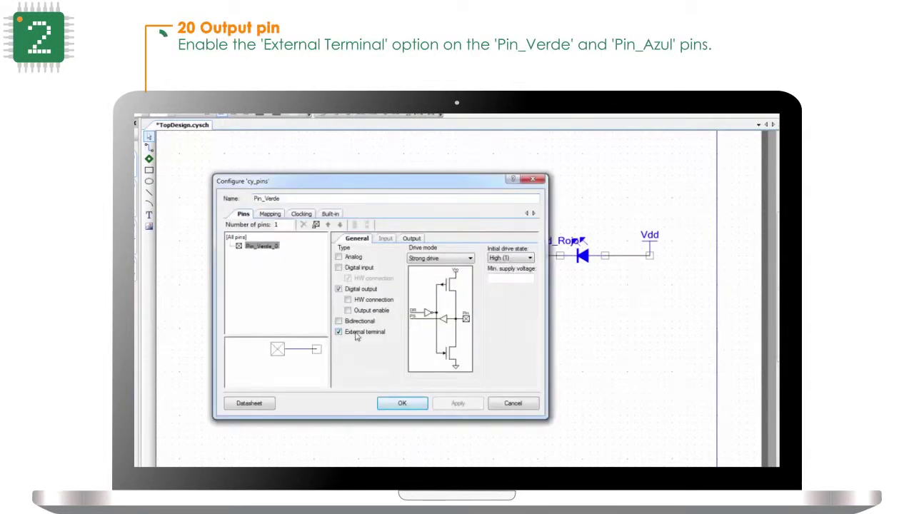
pyautogui.click(402, 404)
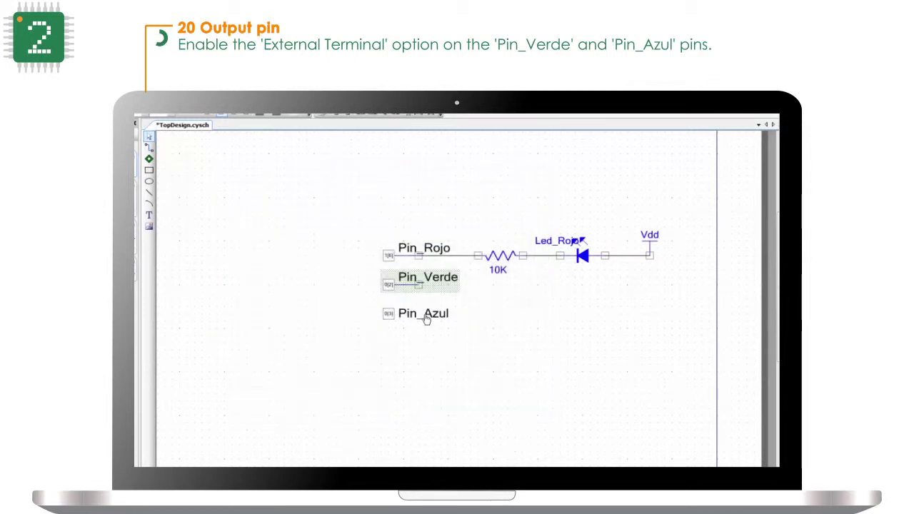
# Step: Enable External terminal on Pin_Azul in its Configure 'cy_pins' dialog
pyautogui.doubleClick(421, 318)
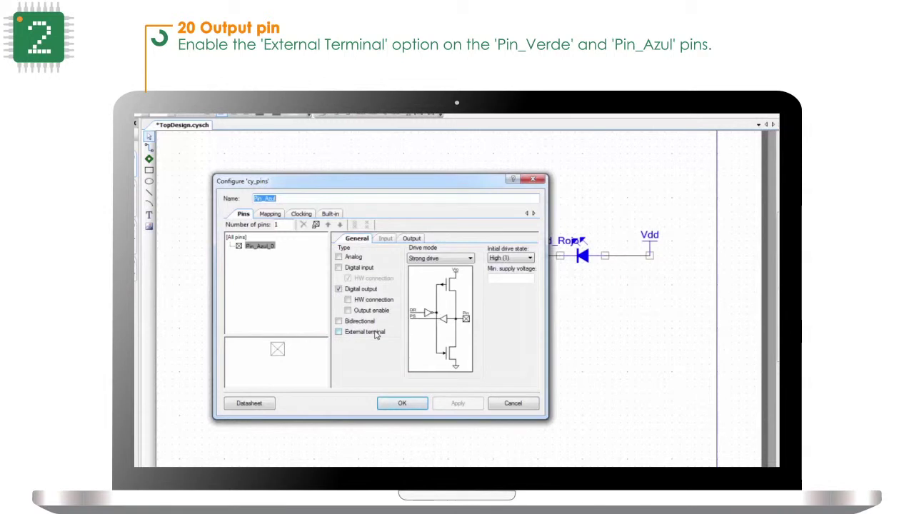
pyautogui.click(376, 332)
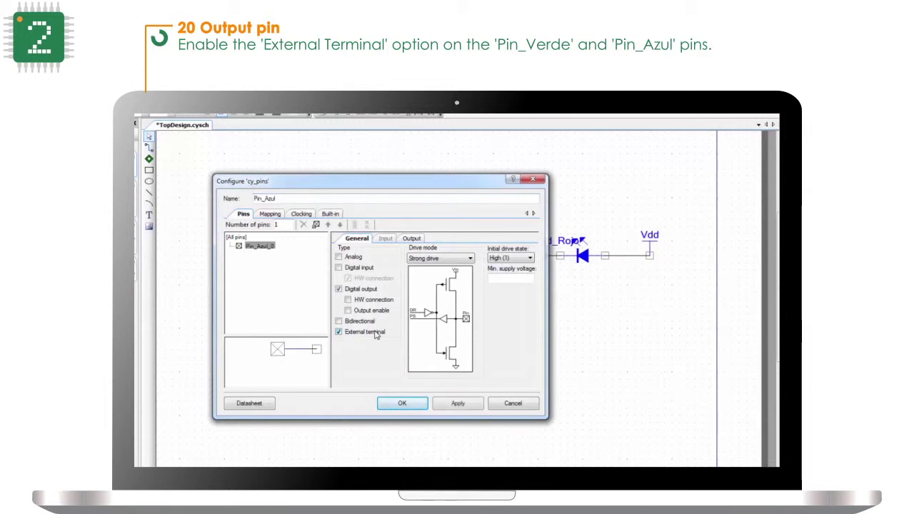
pyautogui.click(402, 404)
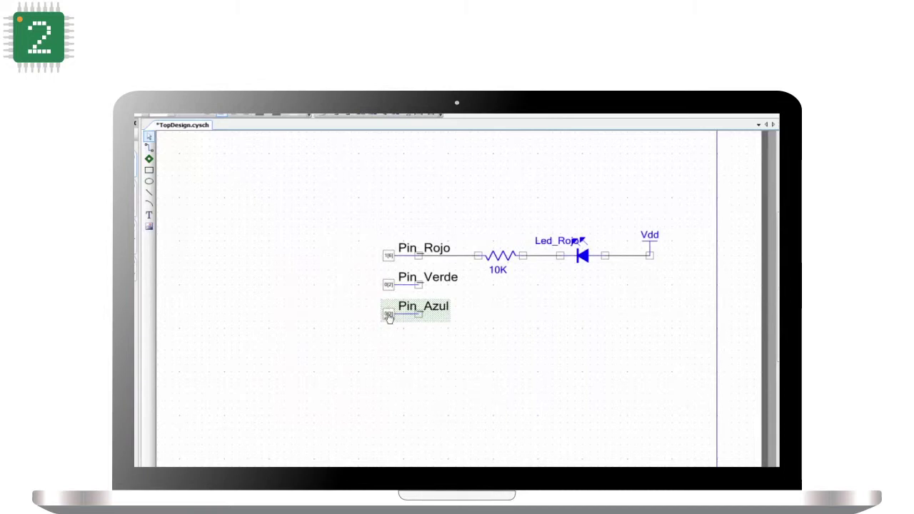
# Step: Move Pin_Azul and Pin_Verde lower, then select Pin_Rojo's resistor, LED and Vdd
pyautogui.moveTo(389, 319); pyautogui.dragTo(391, 348)
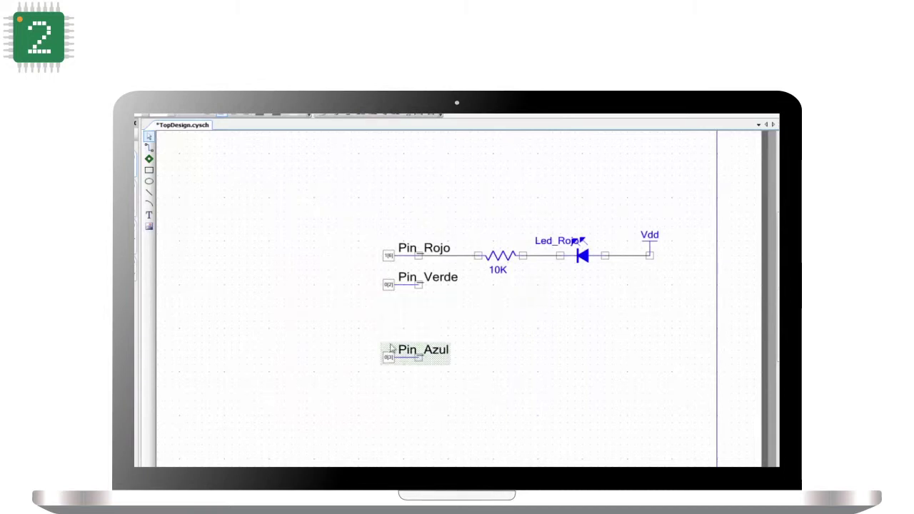
pyautogui.moveTo(388, 288); pyautogui.dragTo(389, 306)
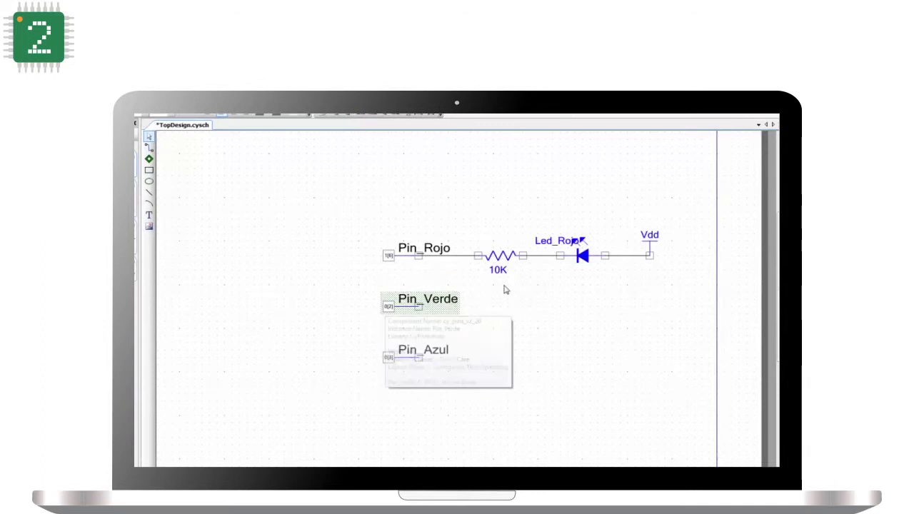
pyautogui.moveTo(690, 207); pyautogui.dragTo(410, 288)
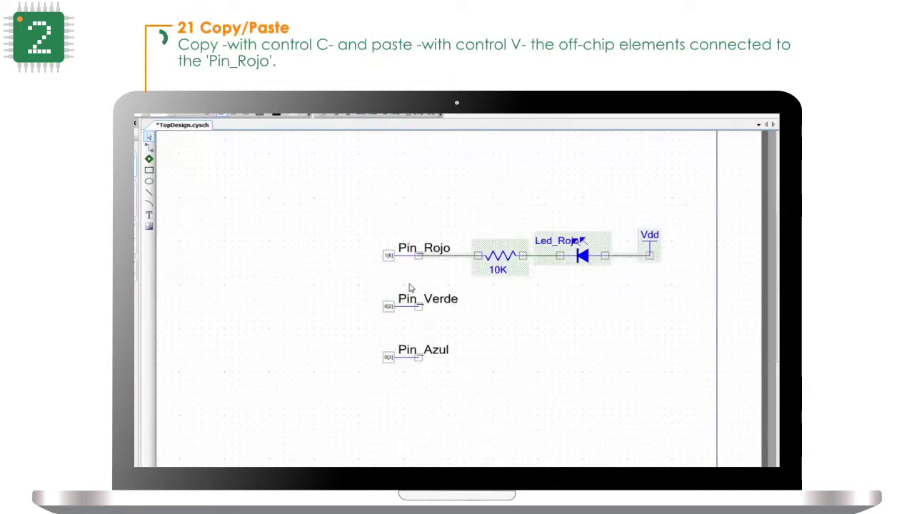
# Step: Copy the 10K resistor, LED and Vdd chain and place the copy on Pin_Verde's line
pyautogui.hotkey('ctrl', 'c')
pyautogui.hotkey('ctrl', 'v')
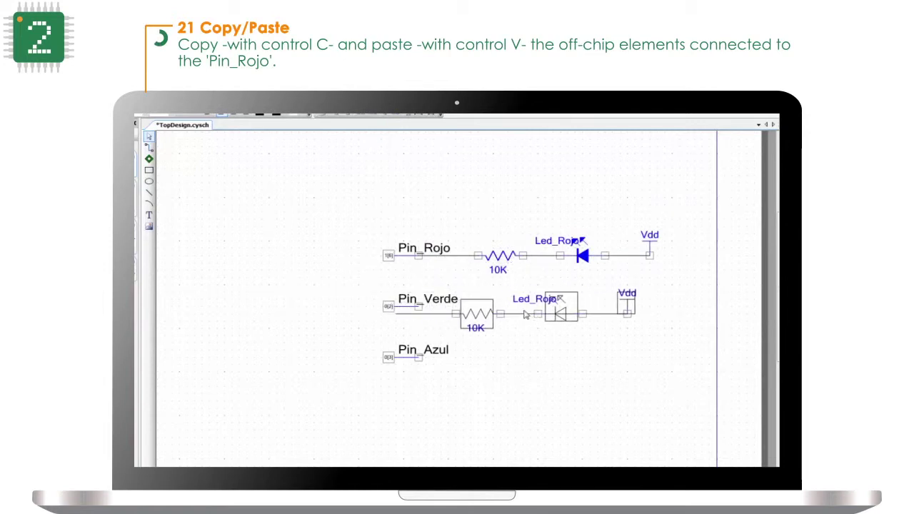
pyautogui.click(550, 308)
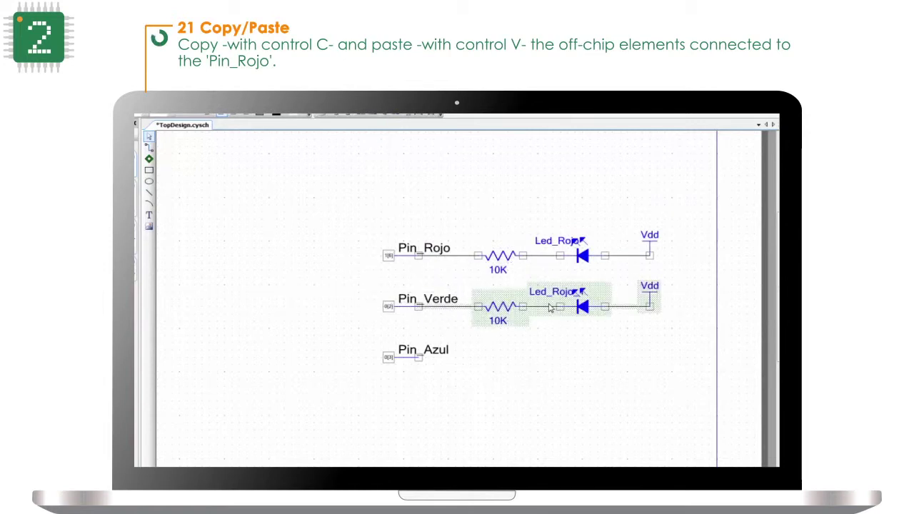
pyautogui.click(546, 355)
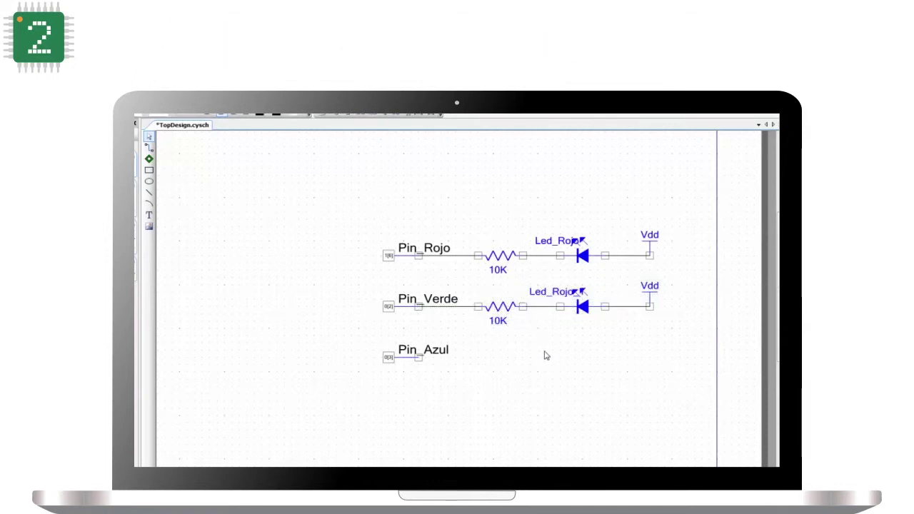
# Step: Rename the second LED to Led_Verde
pyautogui.doubleClick(578, 305)
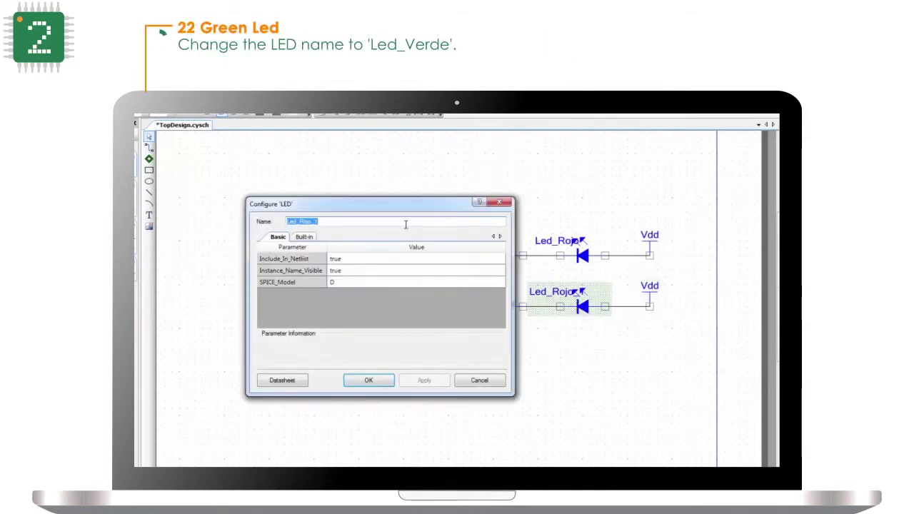
pyautogui.click(405, 224)
pyautogui.press('BackSpace')
pyautogui.press('BackSpace')
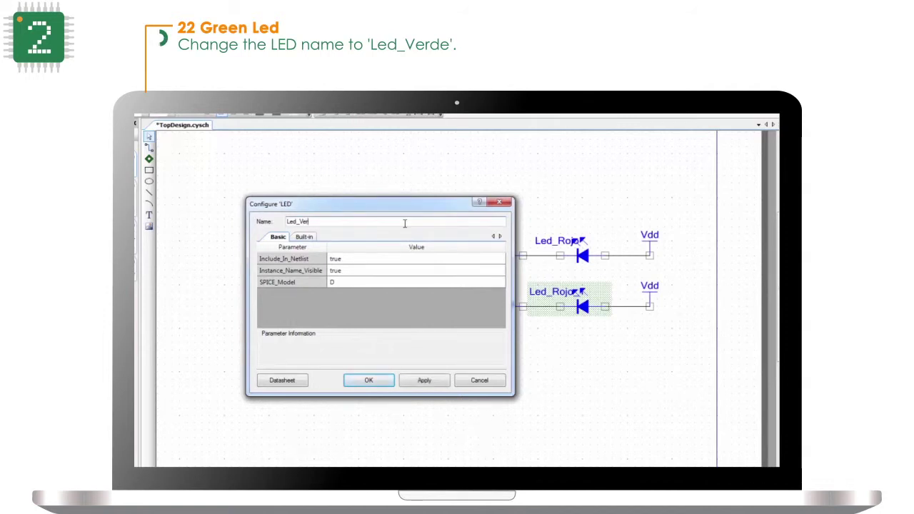
pyautogui.click(388, 381)
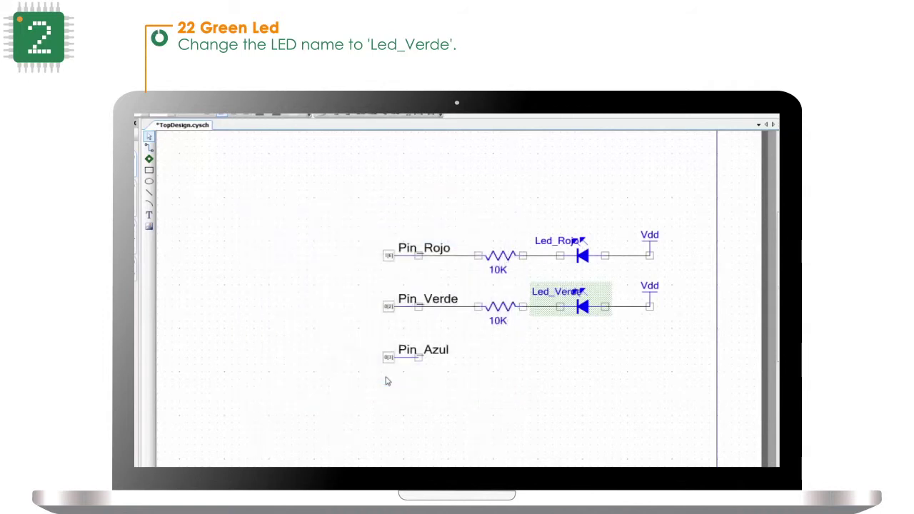
# Step: Paste another resistor, LED and Vdd copy below Pin_Azul
pyautogui.click(387, 380)
pyautogui.rightClick(388, 381)
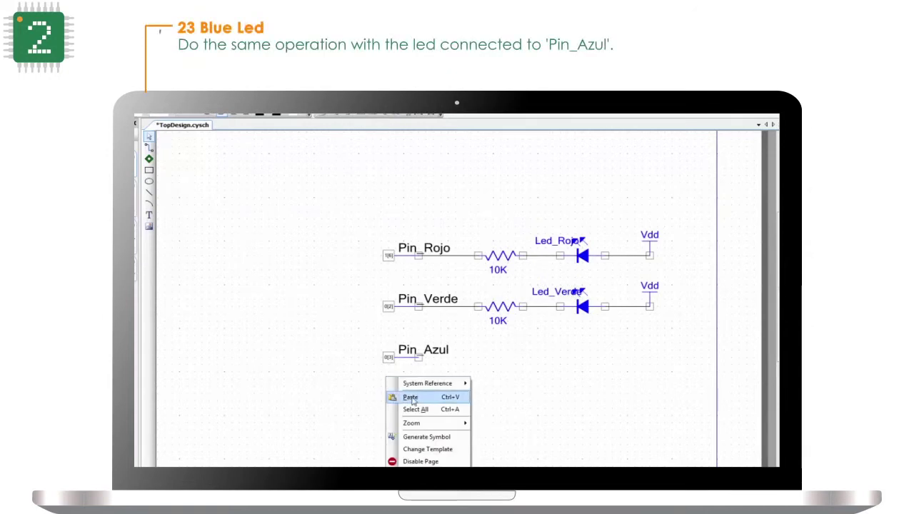
pyautogui.click(409, 398)
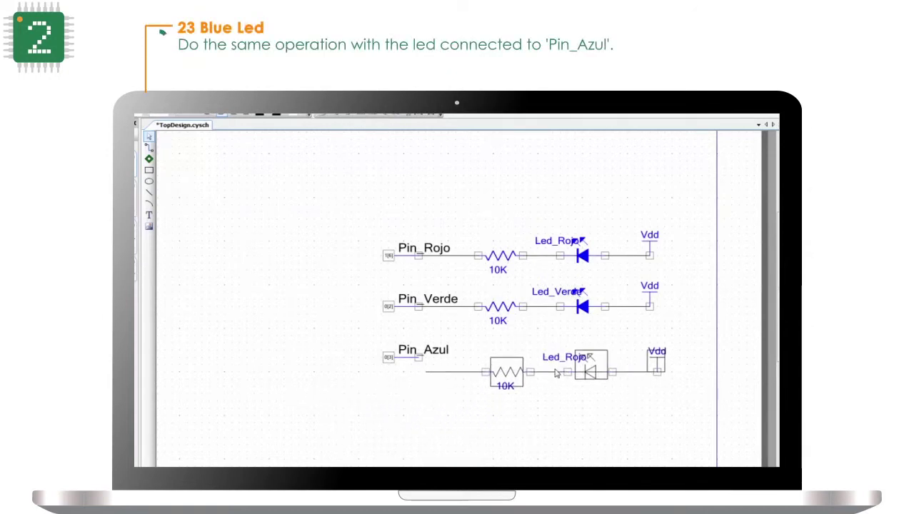